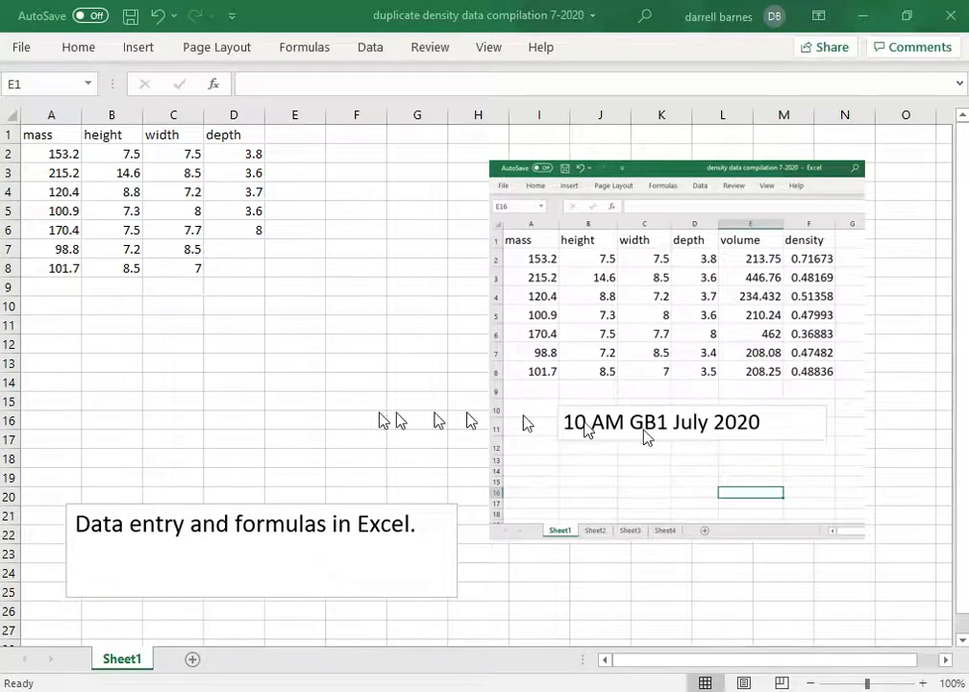
- Enter the missing depths: 3.4 in D7 and 3.5 in D8
left_click(49, 137)
left_click(101, 138)
left_click(158, 135)
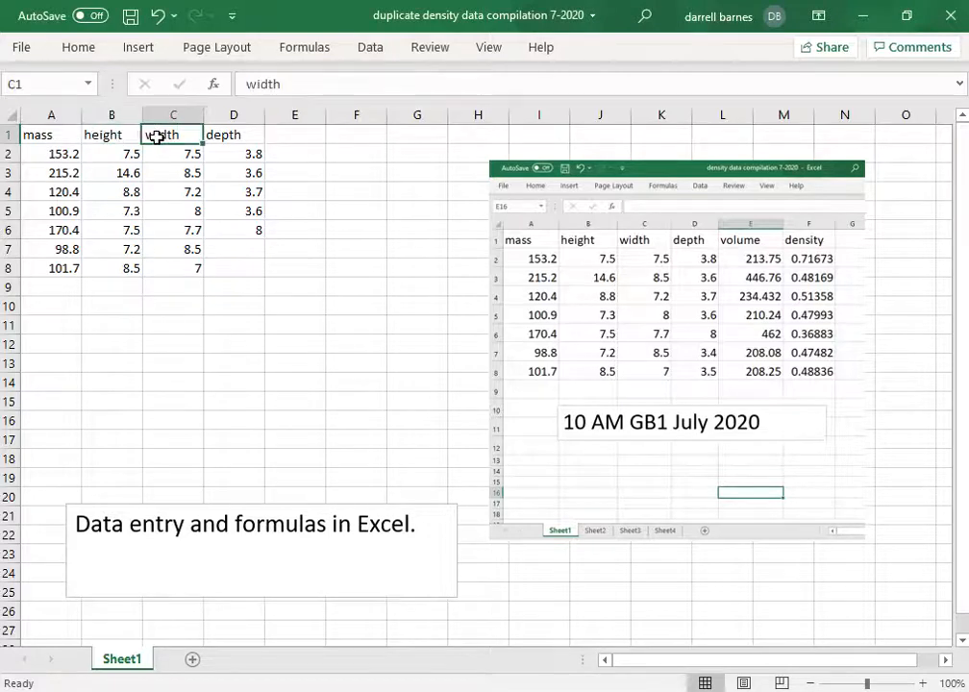
left_click(222, 132)
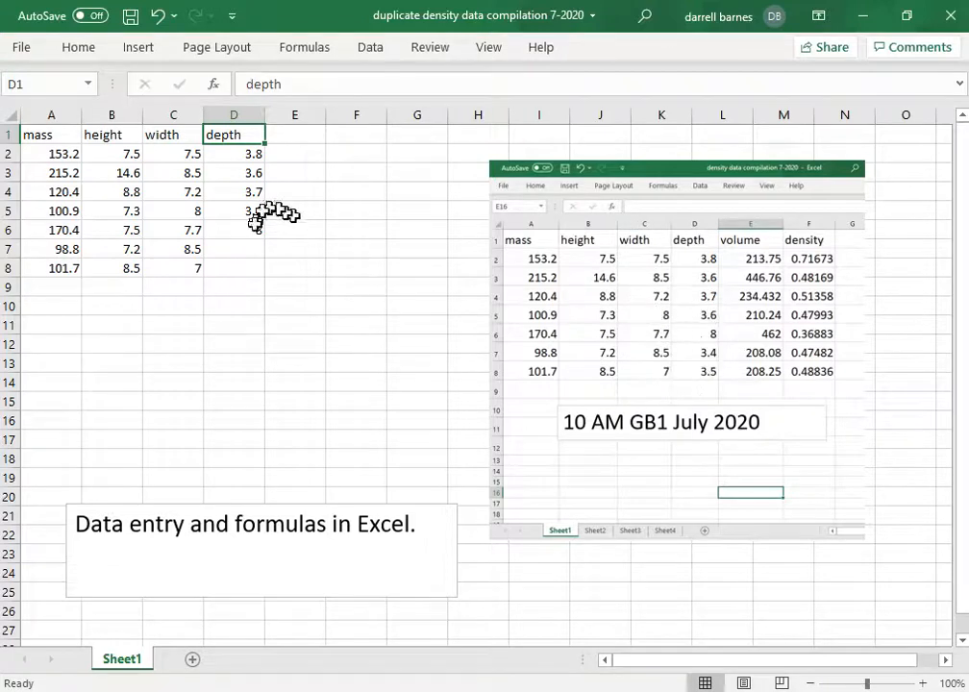
left_click(234, 247)
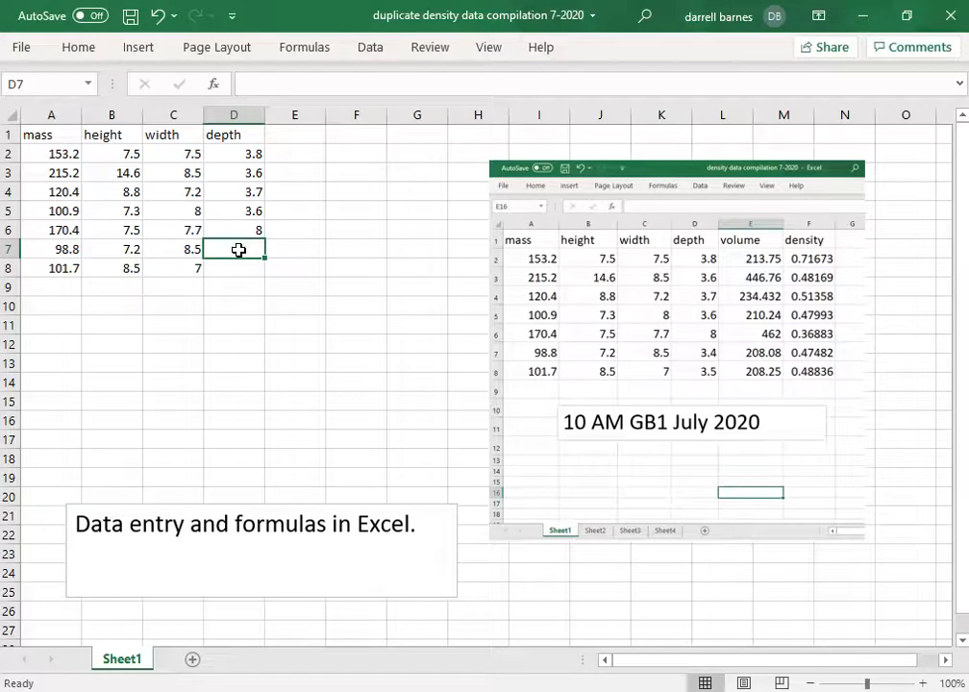
type("3.4")
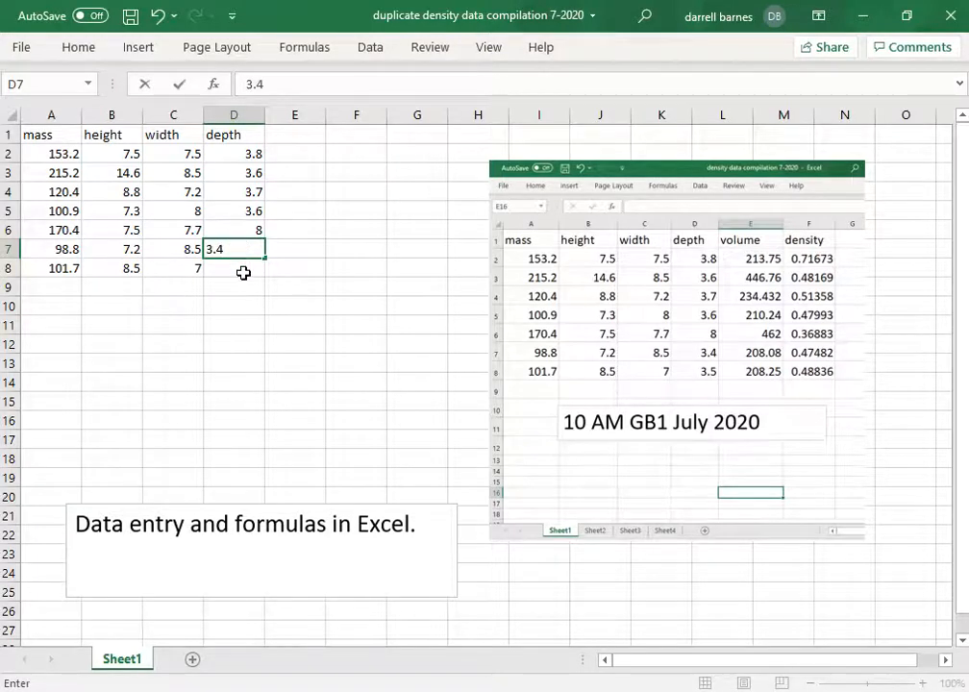
key("Return")
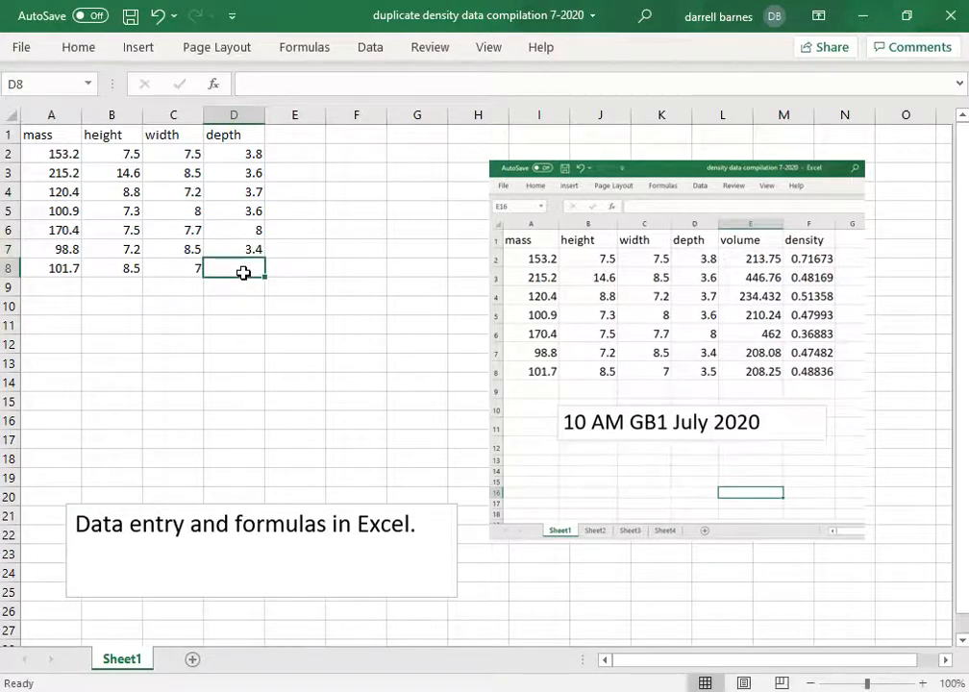
type("3.5")
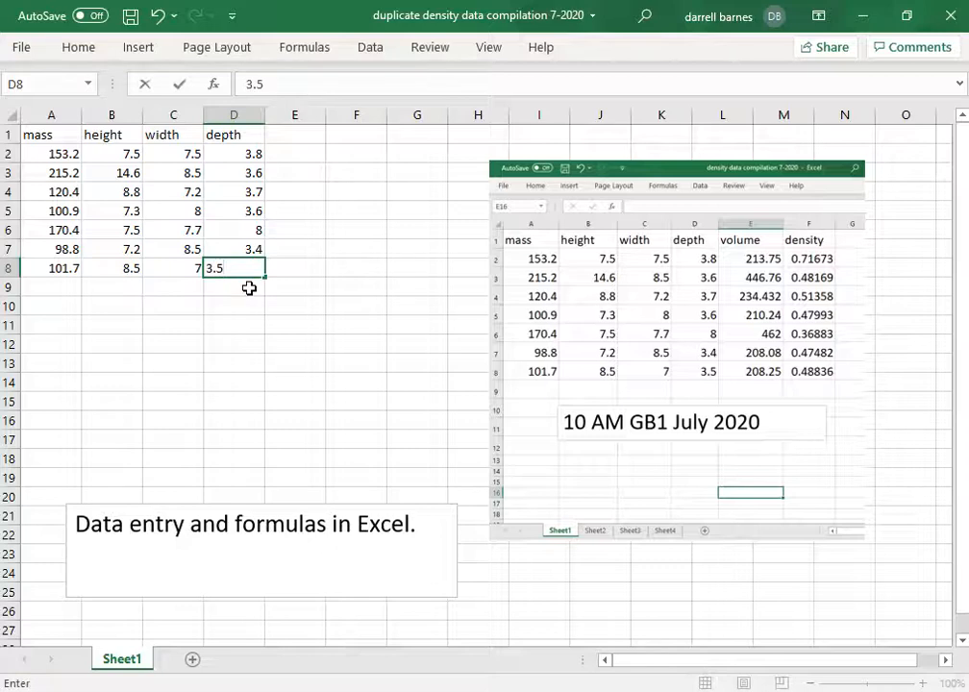
key("Return")
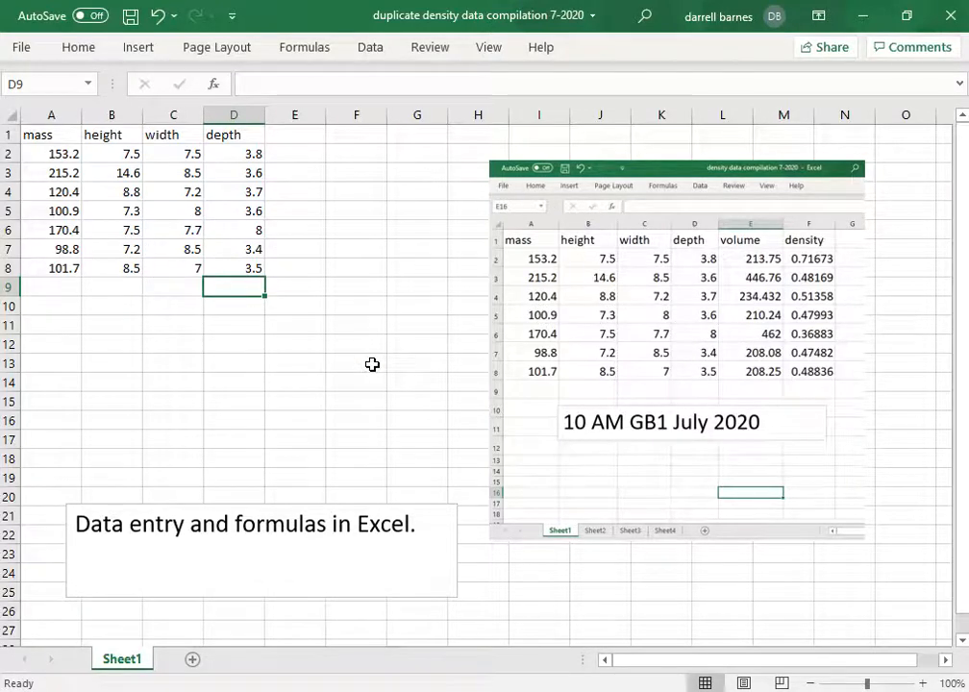
- Add the headings 'volume' in E1 and 'density' in F1
left_click(295, 138)
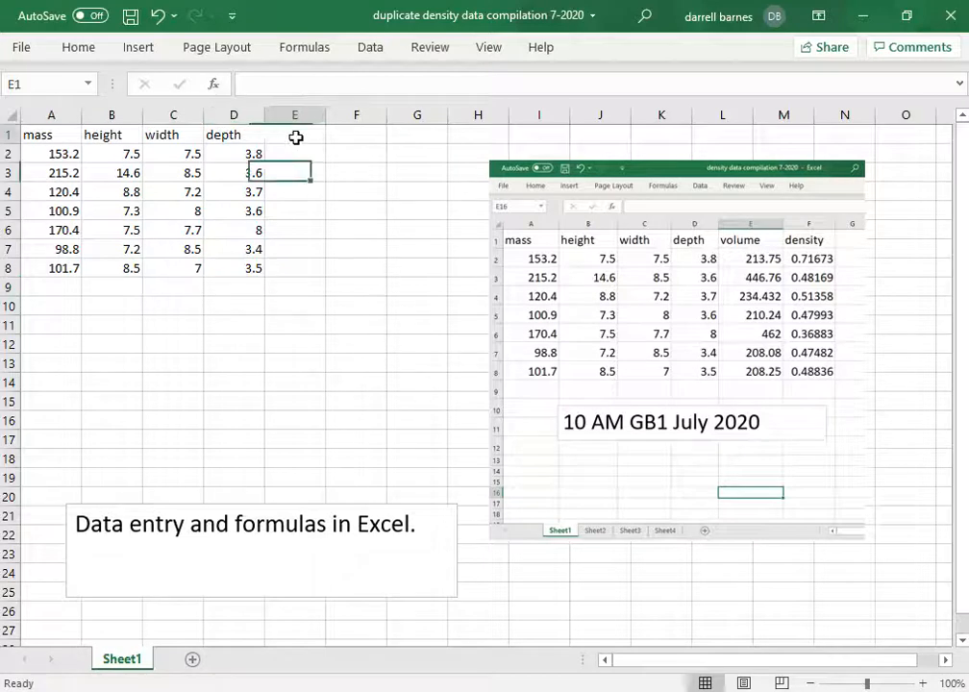
type("volume")
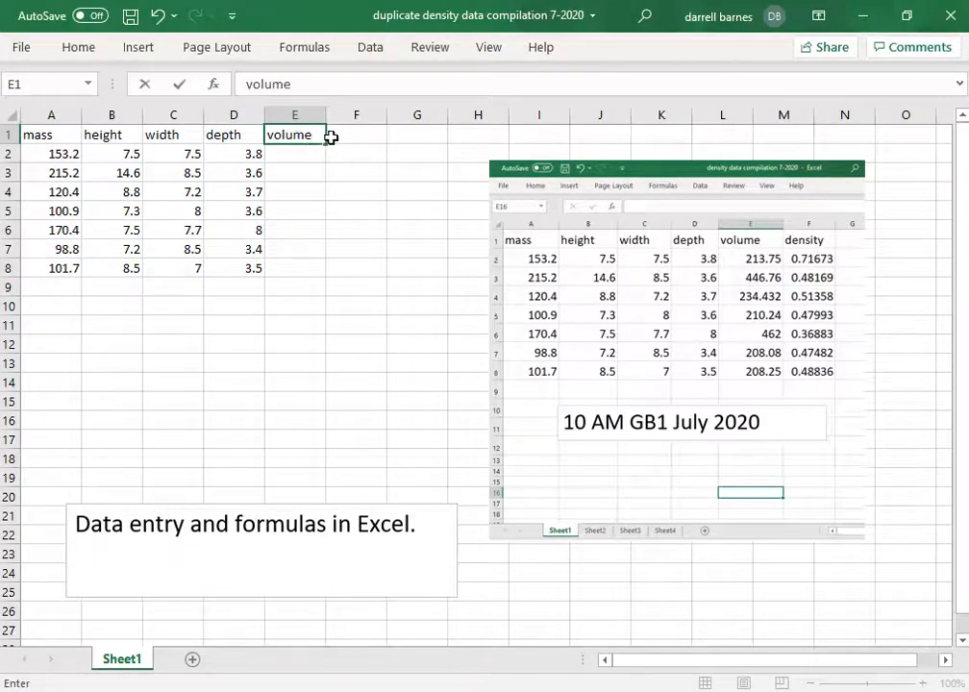
left_click(352, 141)
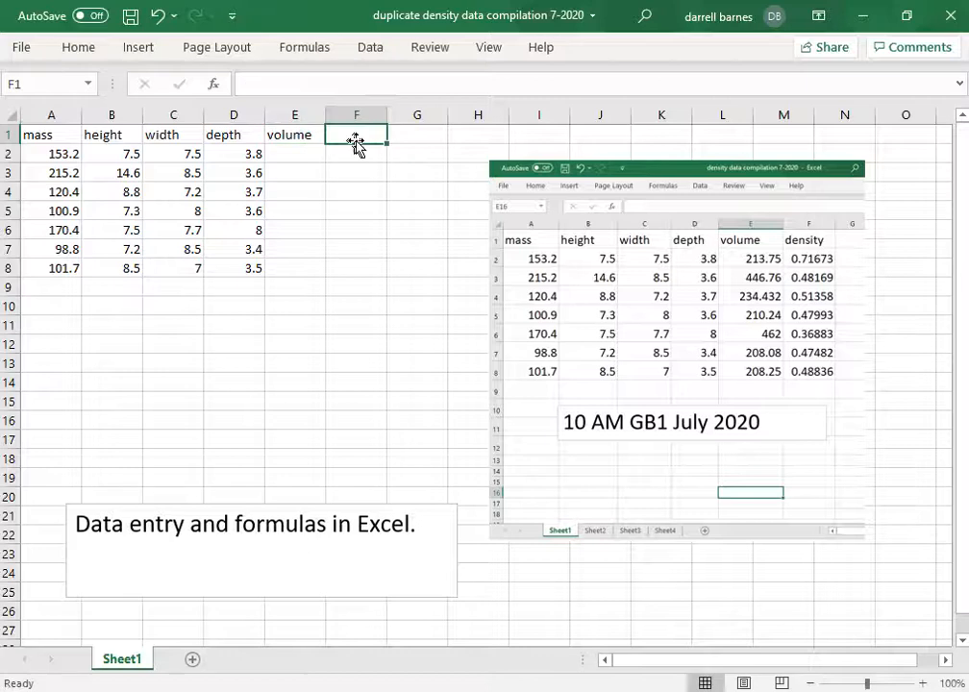
type("deni")
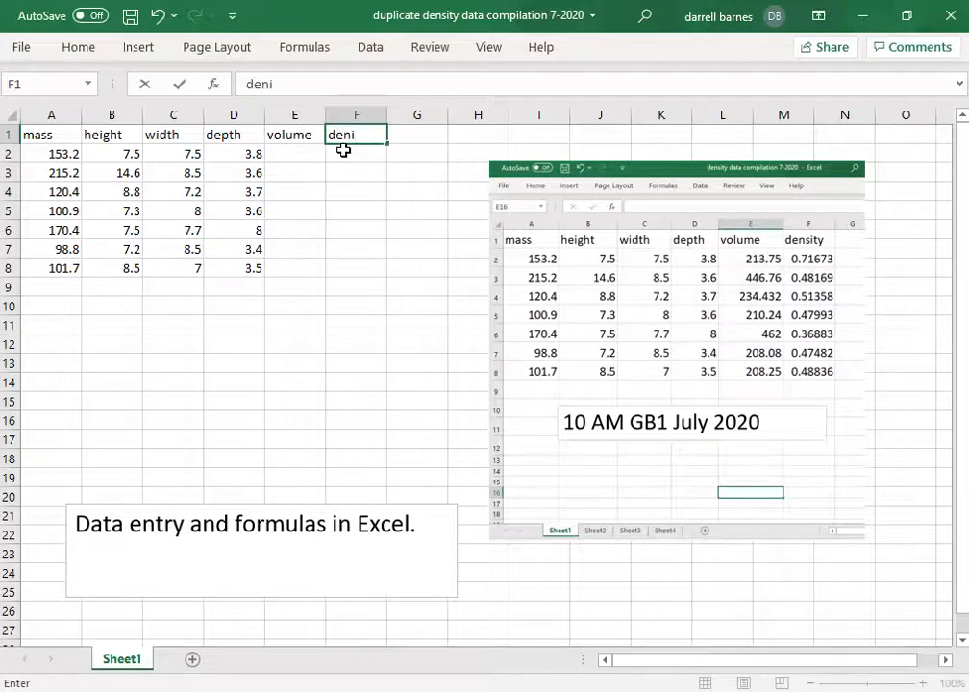
key("Return")
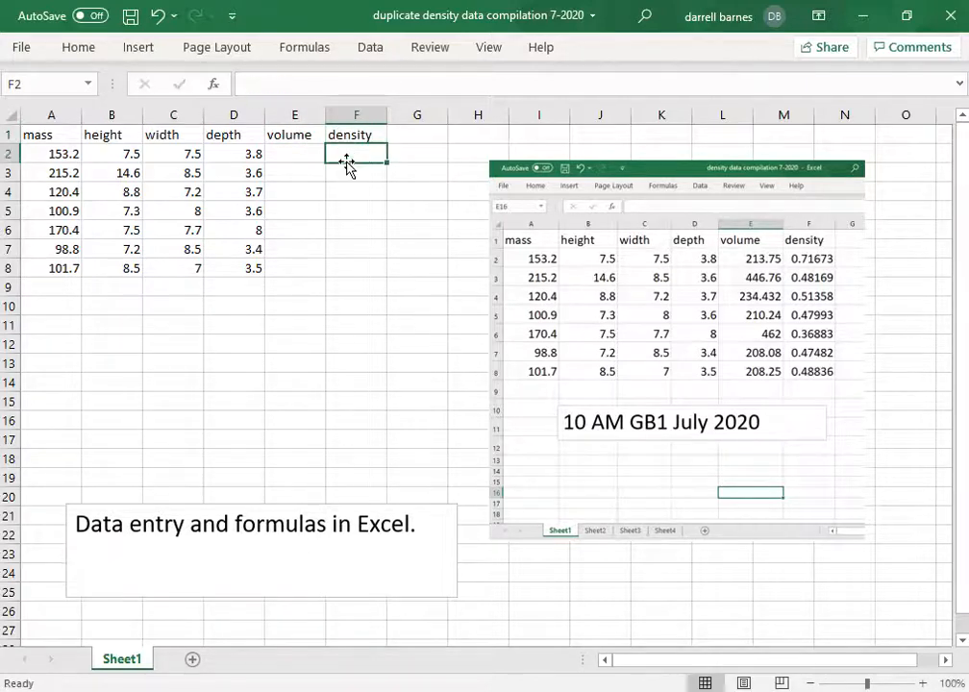
left_click(36, 134)
left_click(305, 136)
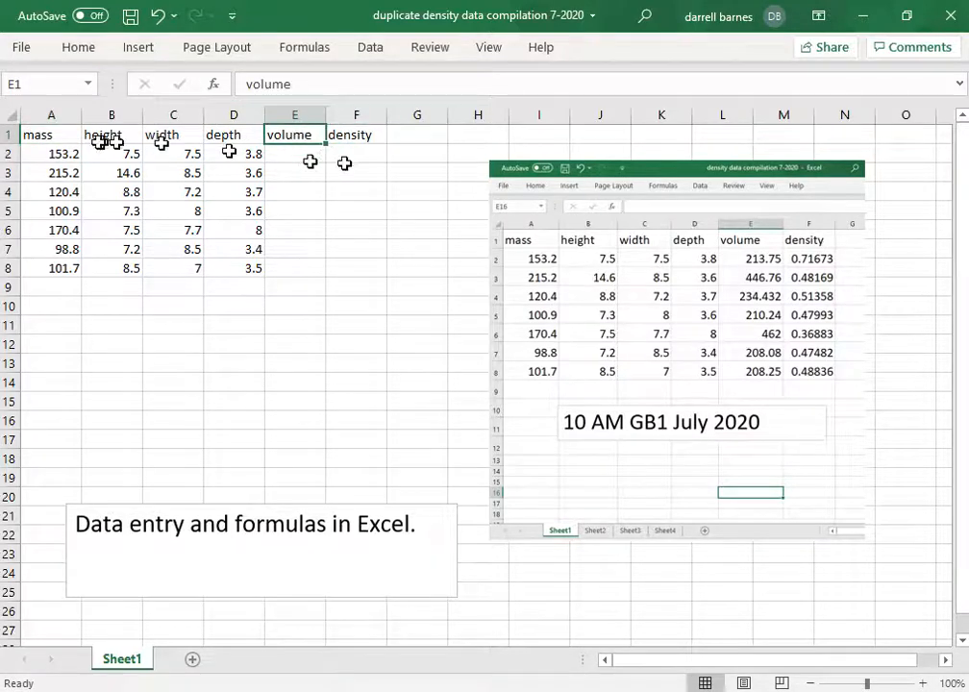
left_click(59, 135)
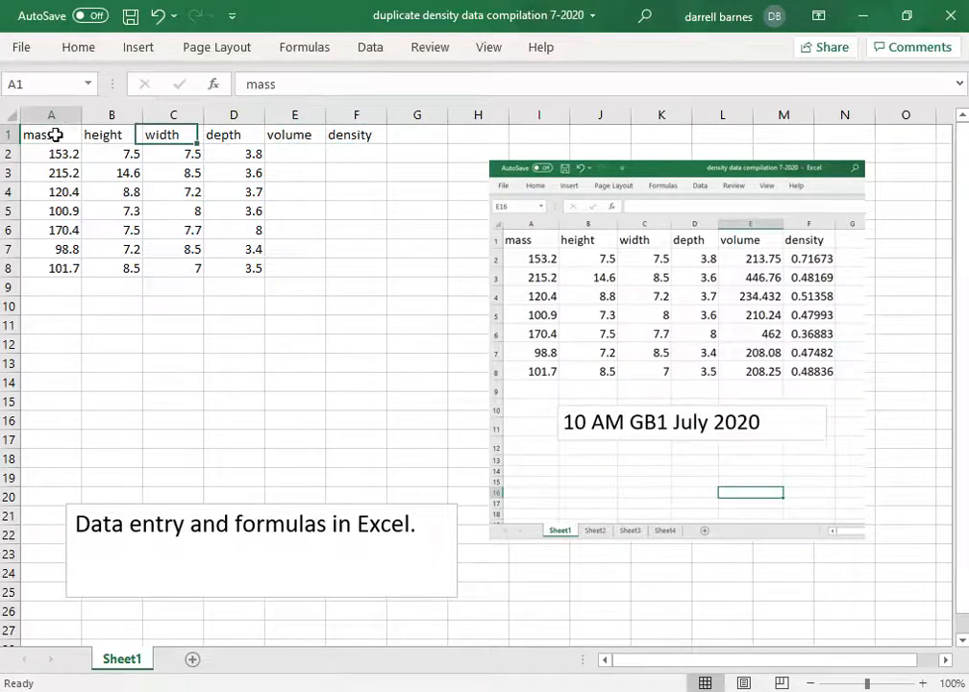
left_click(304, 136)
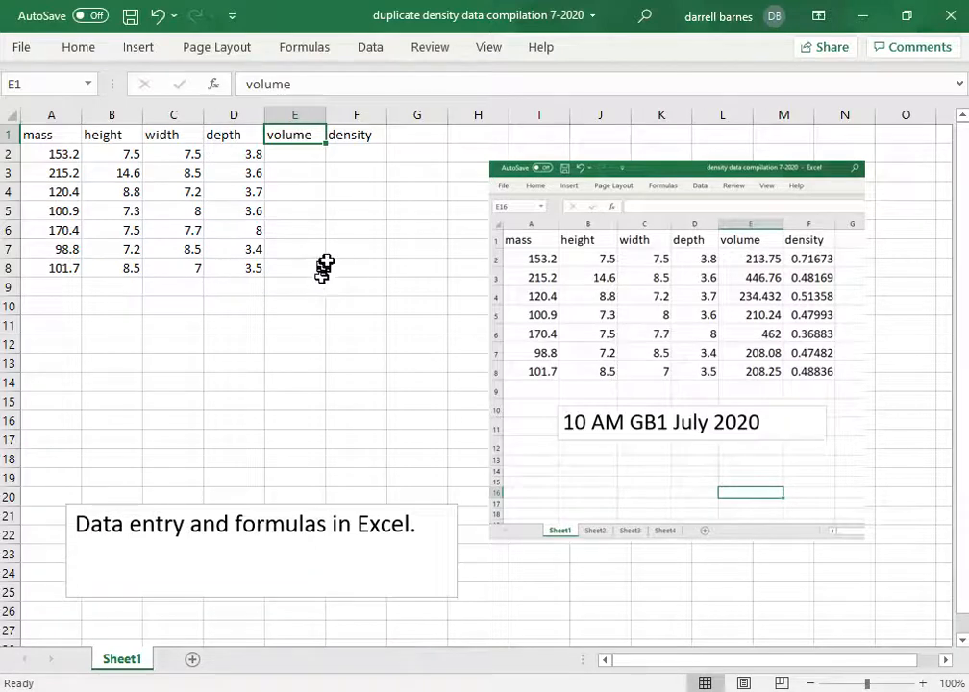
left_click(296, 157)
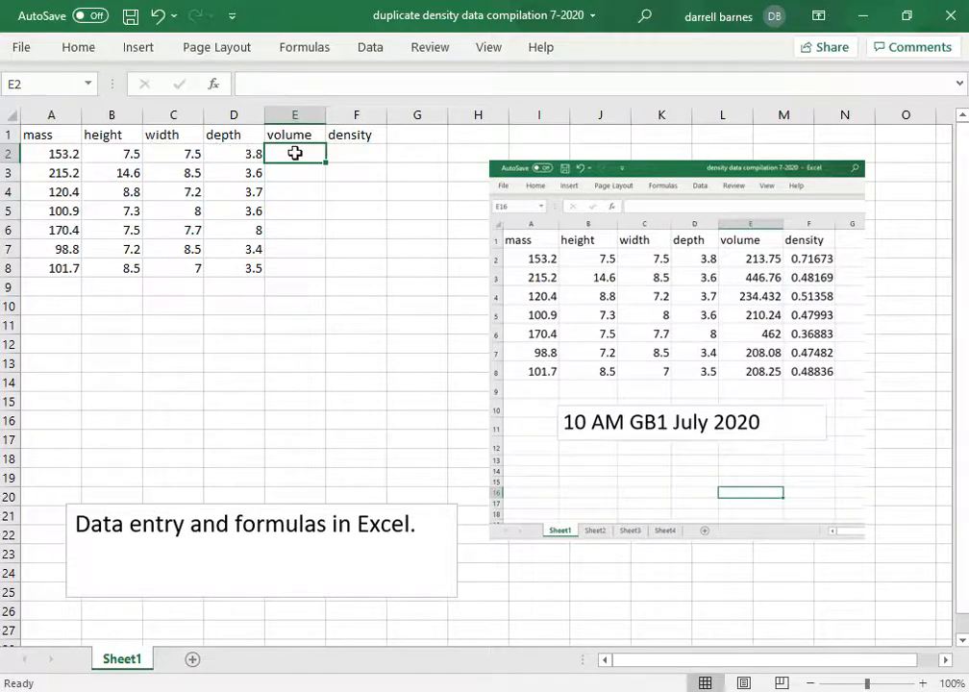
- Enter =PRODUCT(B2,C2,D2) in E2 to get a volume of 213.75
left_click(280, 85)
type("=")
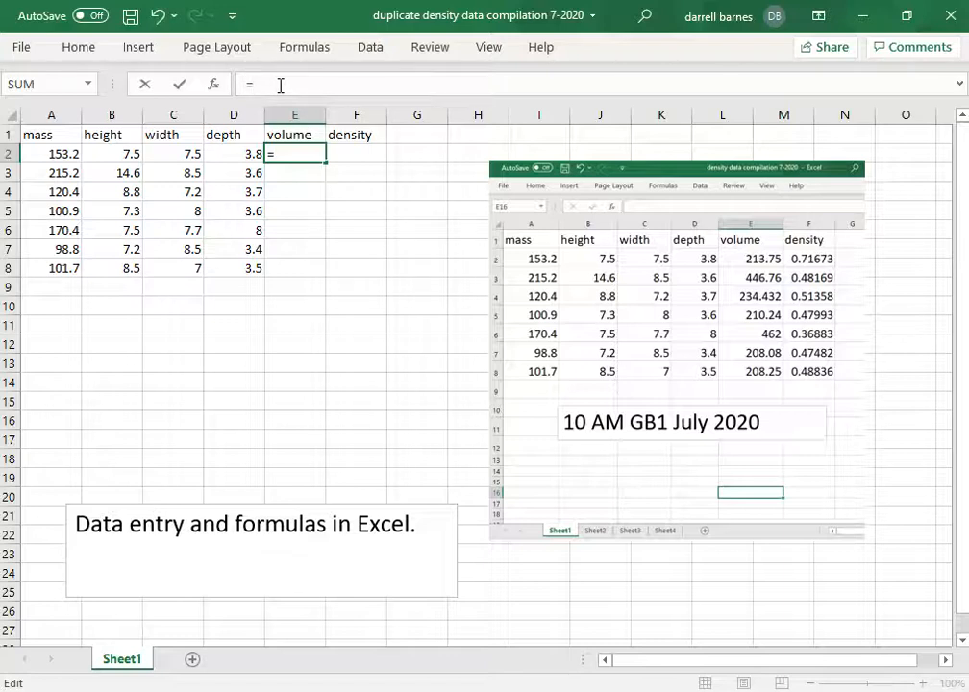
type("pro")
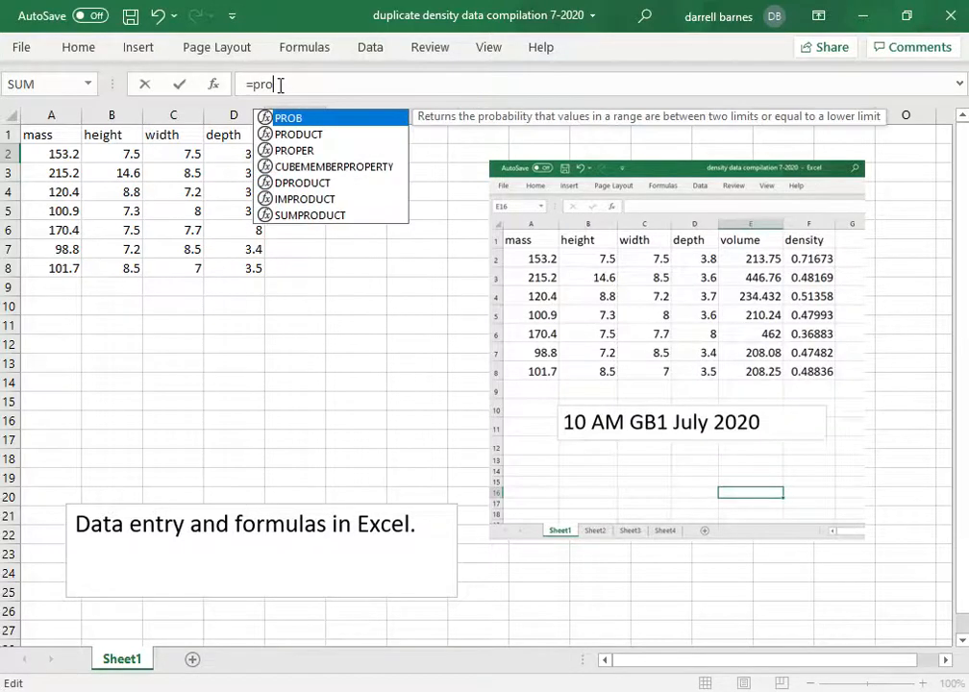
left_click(311, 136)
double_click(290, 137)
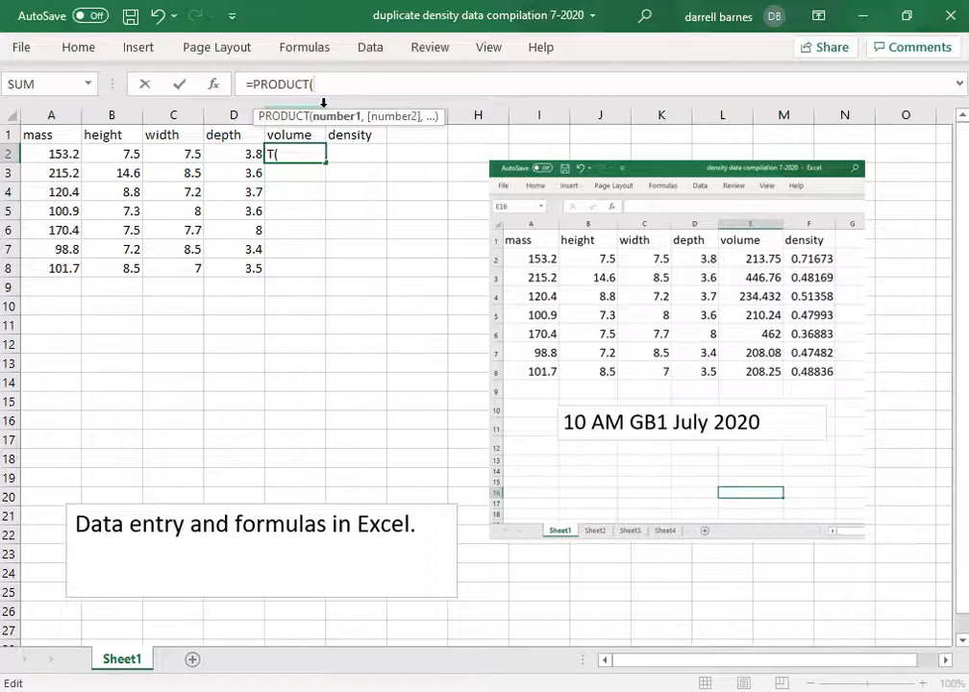
type("b2,")
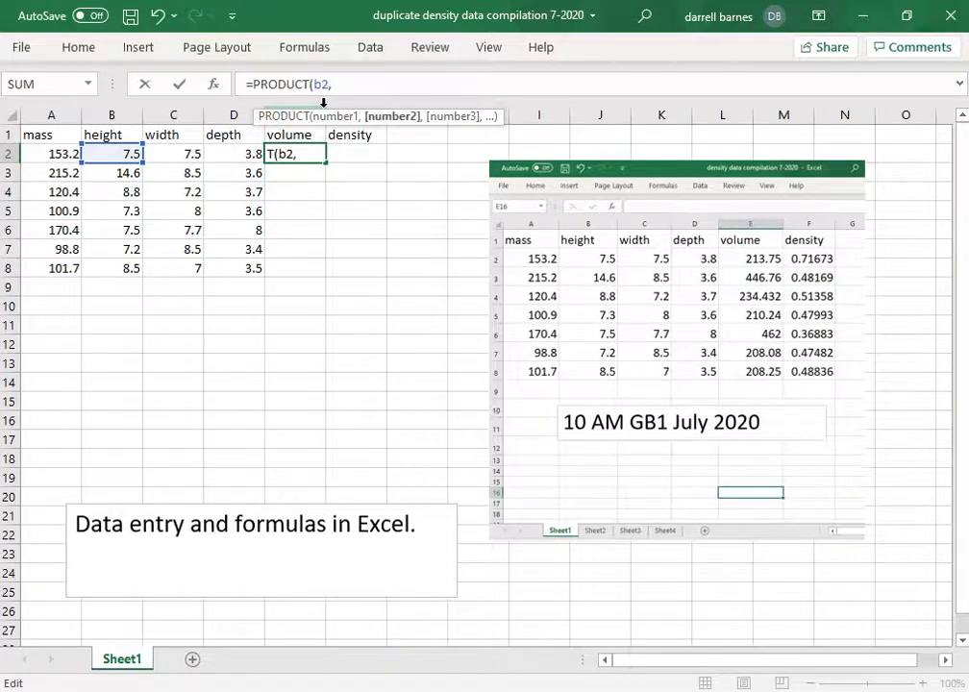
type("c2,")
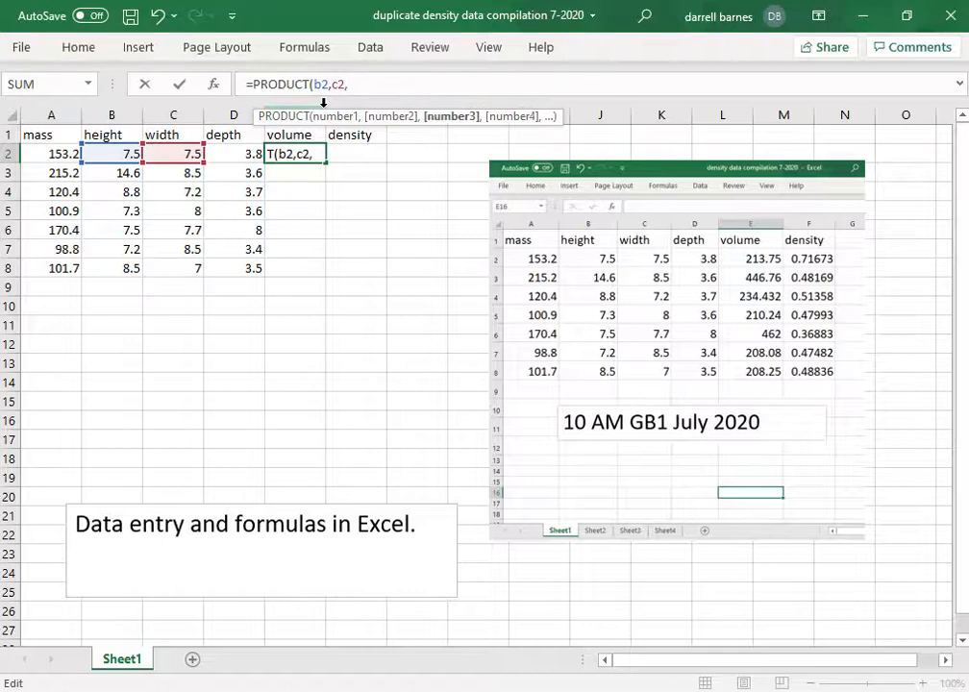
type("d2")
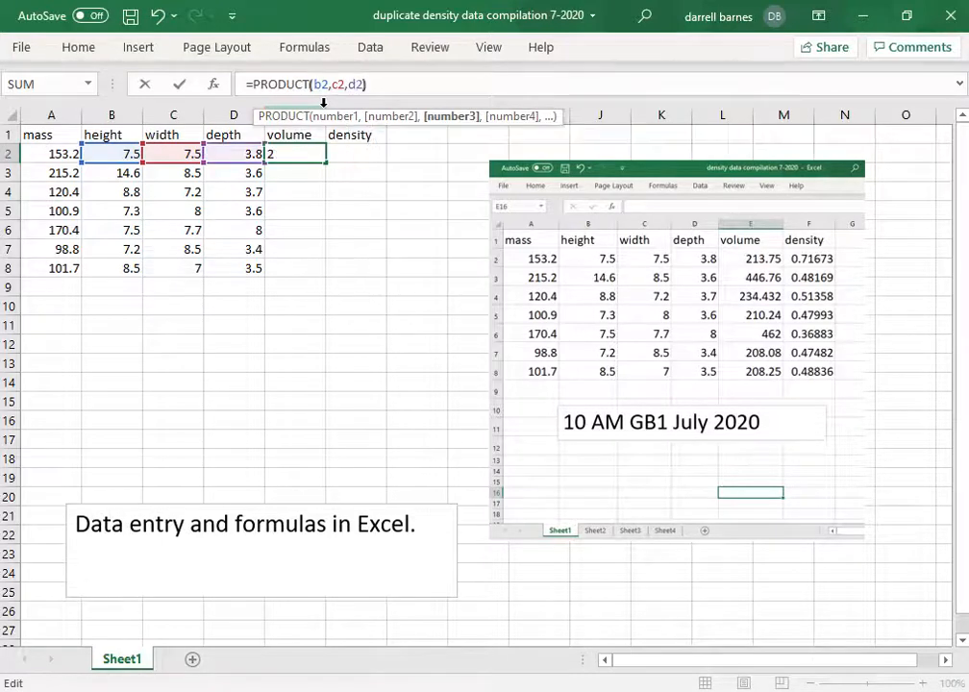
type(")")
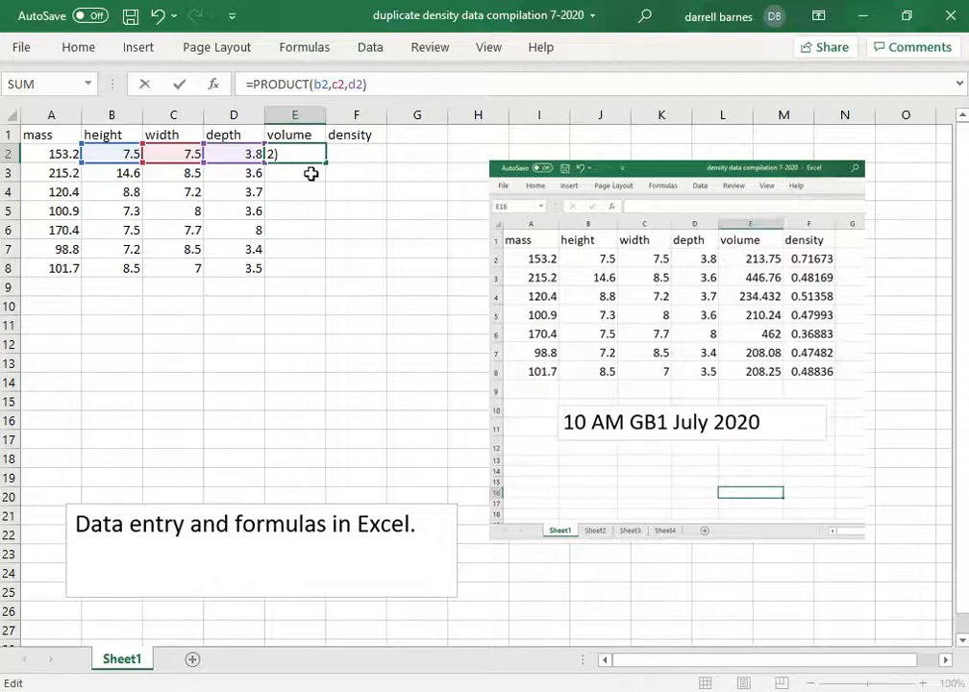
key("Return")
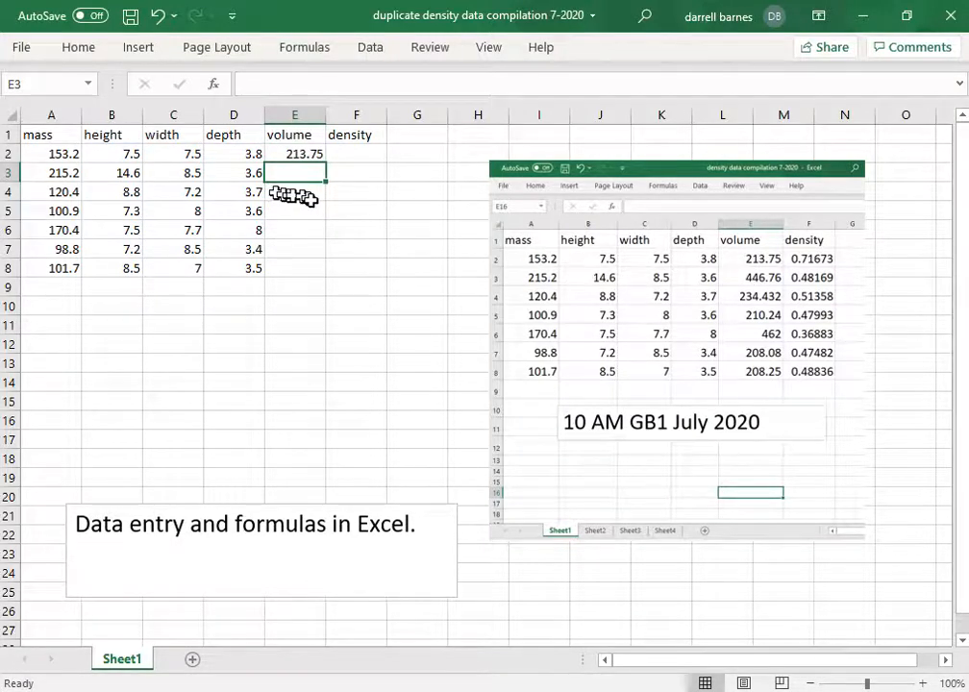
- Fill the E2 volume formula down through E8
left_click(316, 153)
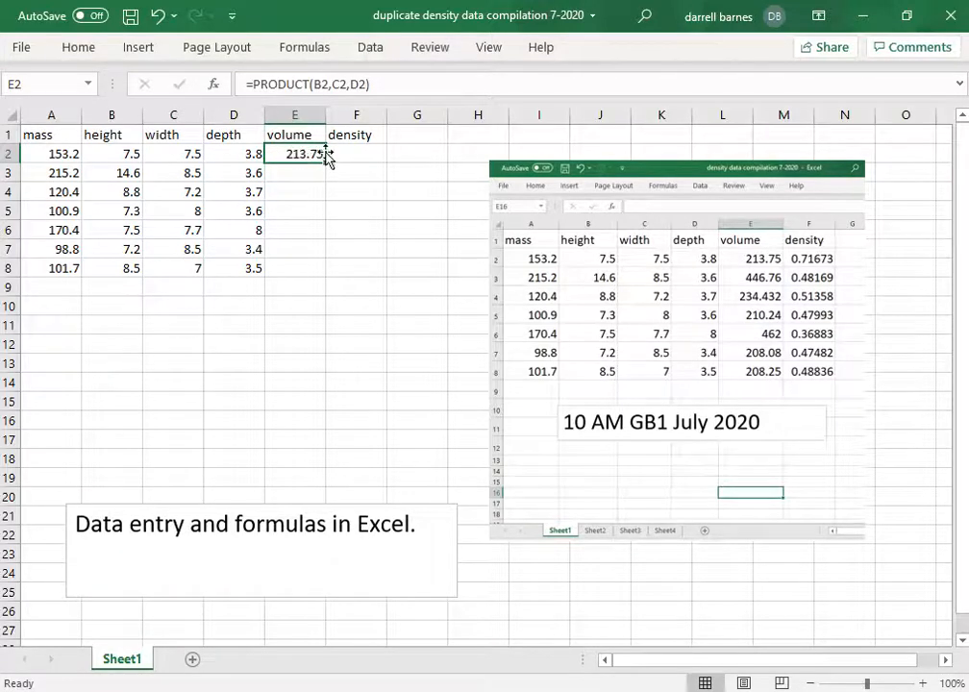
left_click_drag(326, 162, 322, 273)
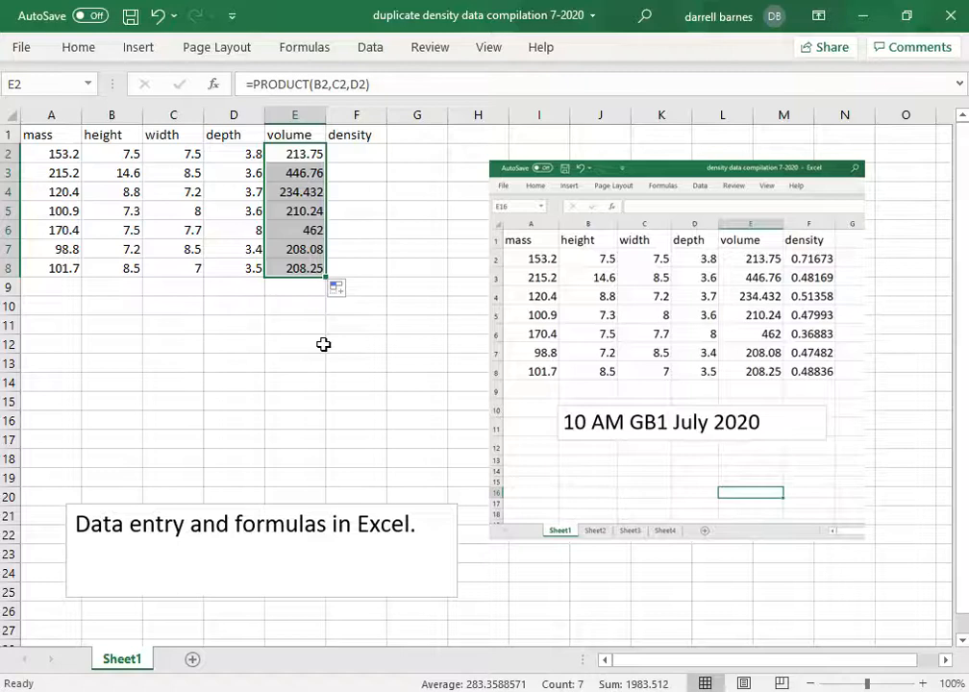
left_click(355, 157)
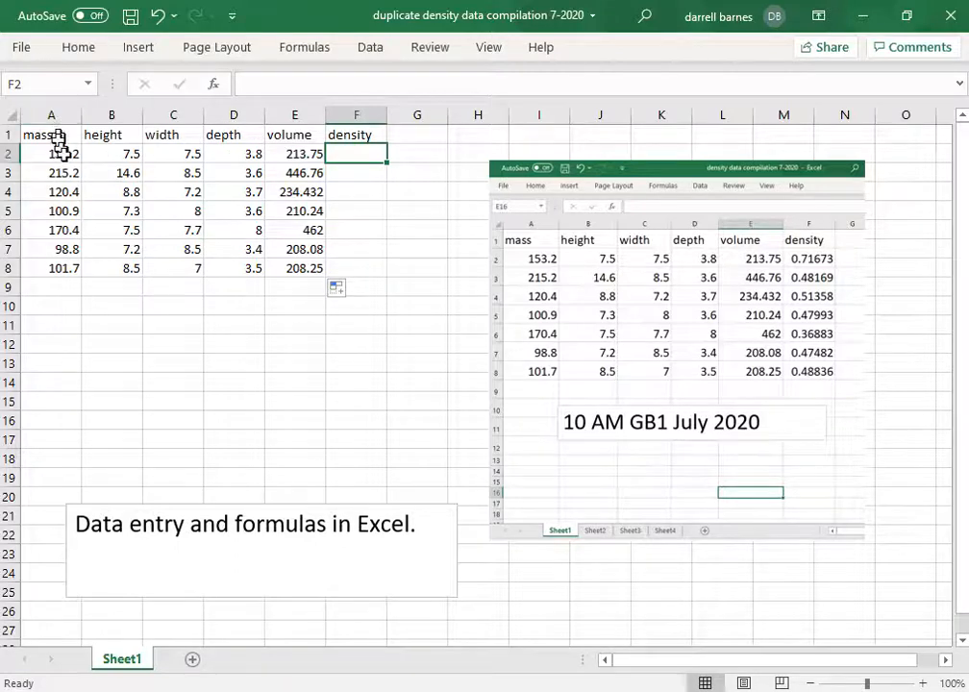
- Enter =(A2/E2) in F2, giving a density of 0.716725
left_click(282, 84)
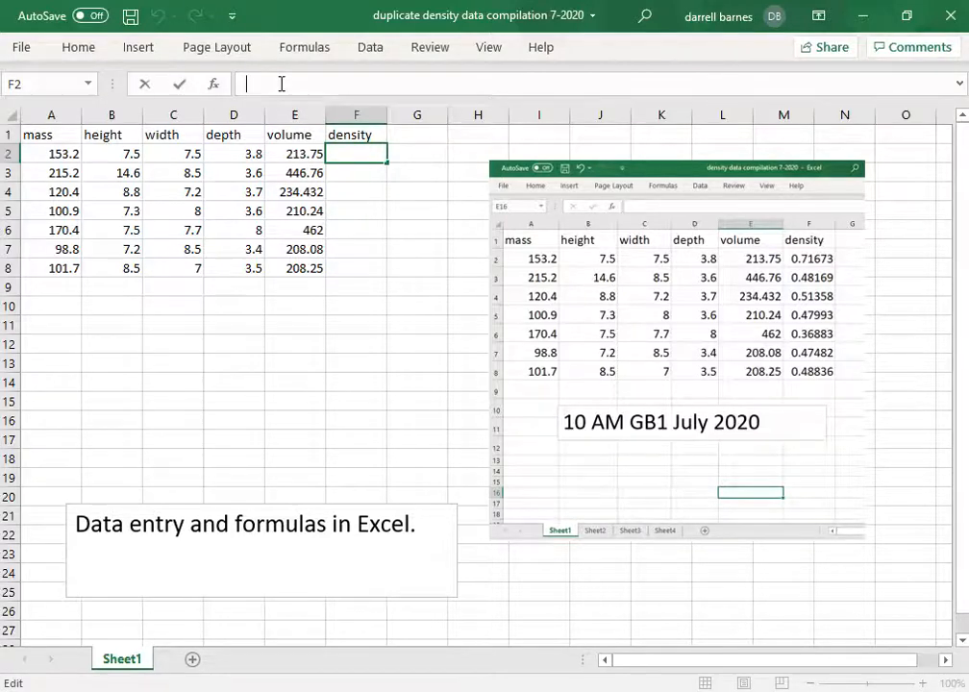
type("=")
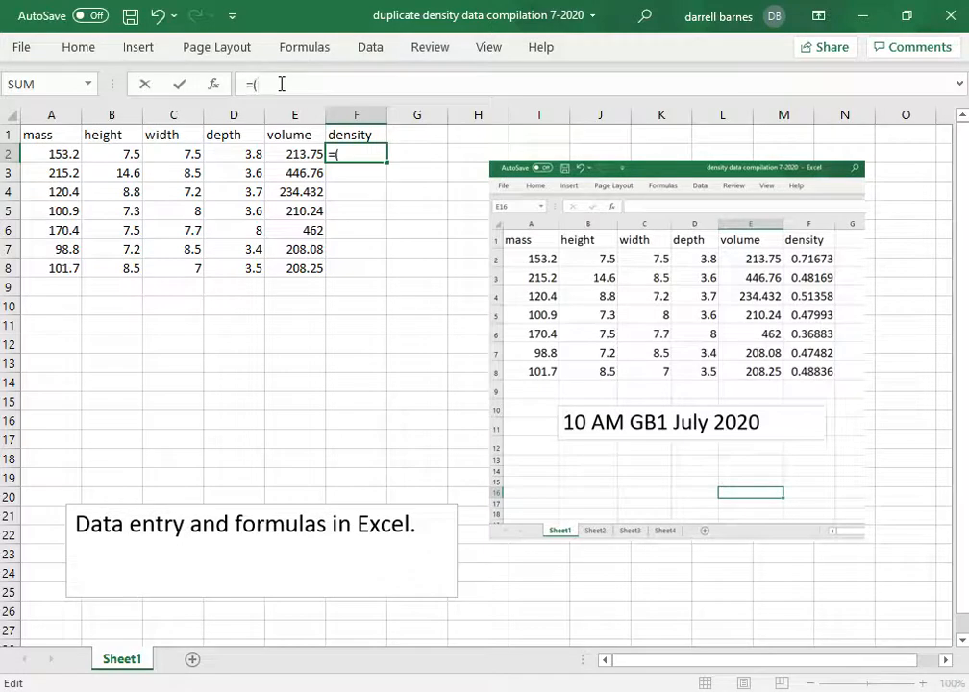
type("(a2")
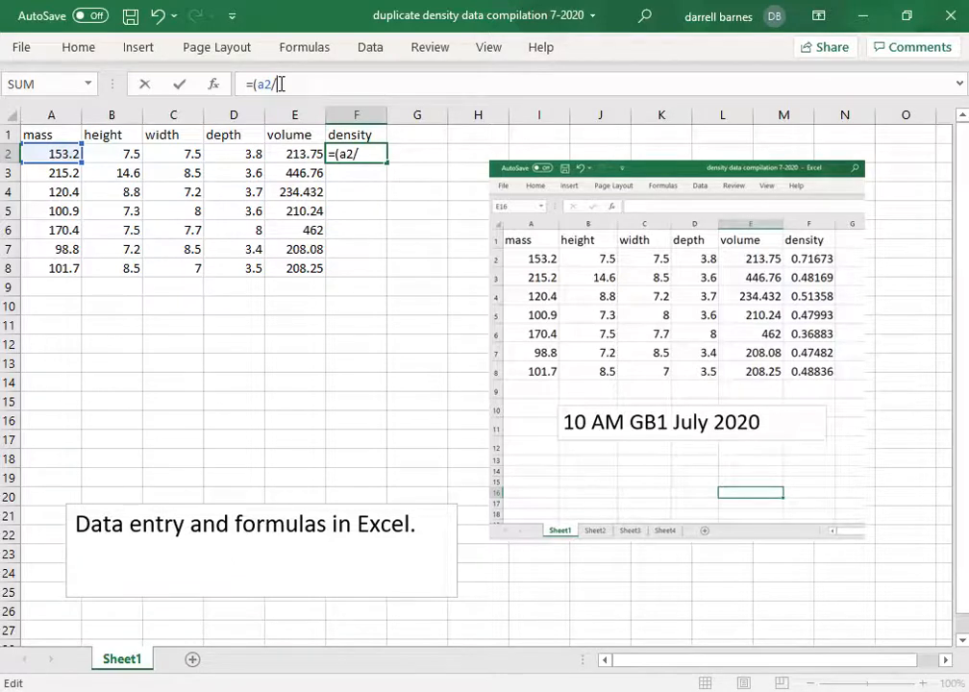
type("/e2")
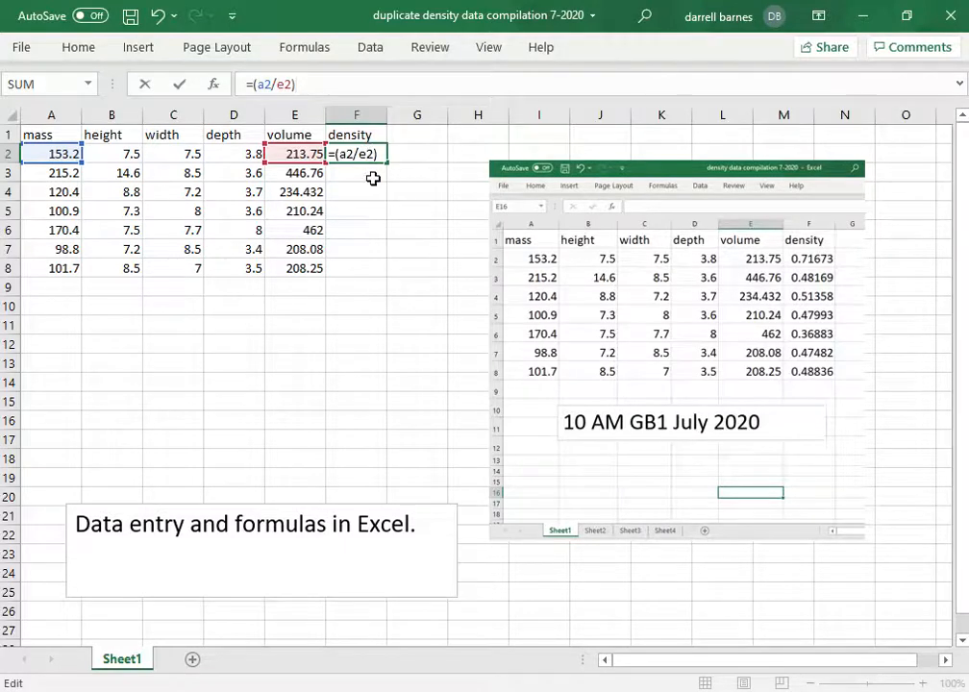
type(")")
key("Return")
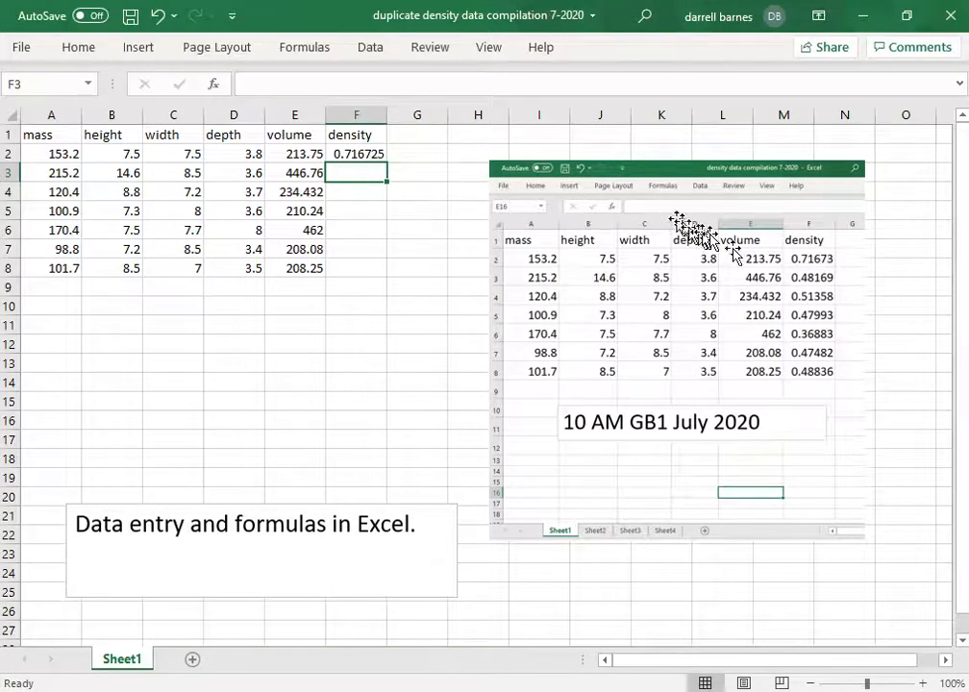
- Fill the F2 density formula down through F8
left_click(374, 153)
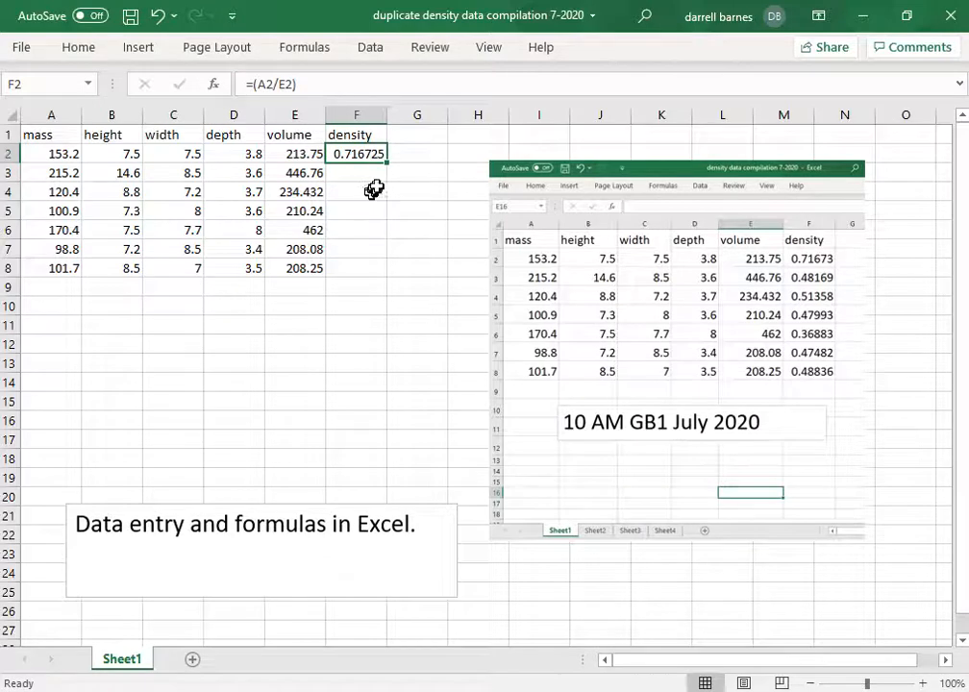
left_click_drag(386, 163, 383, 270)
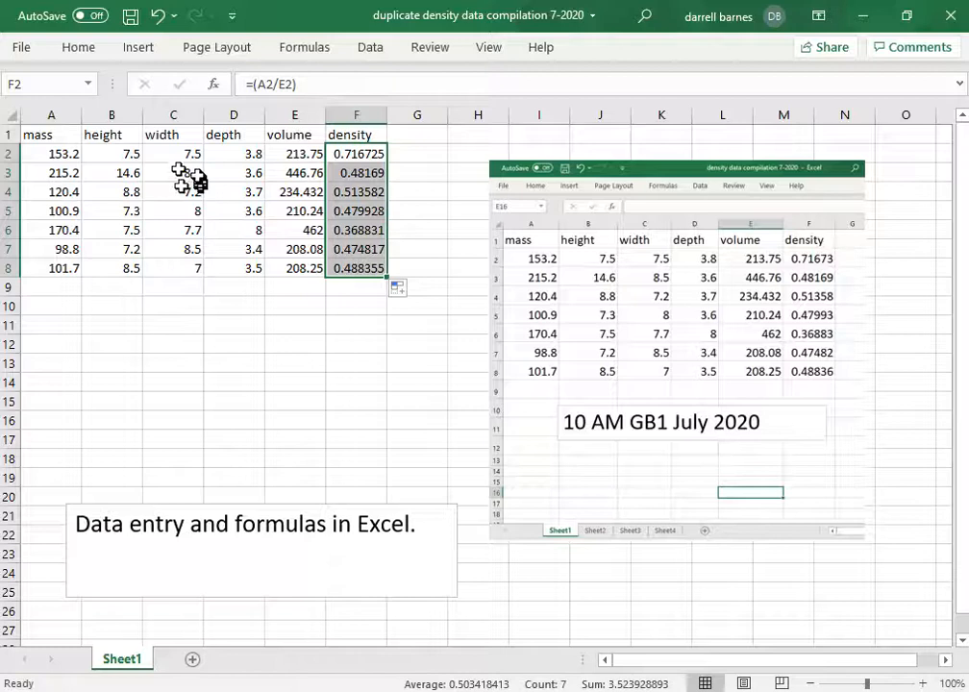
- Format the density values in F2:F8 to show five decimal places
left_click(80, 50)
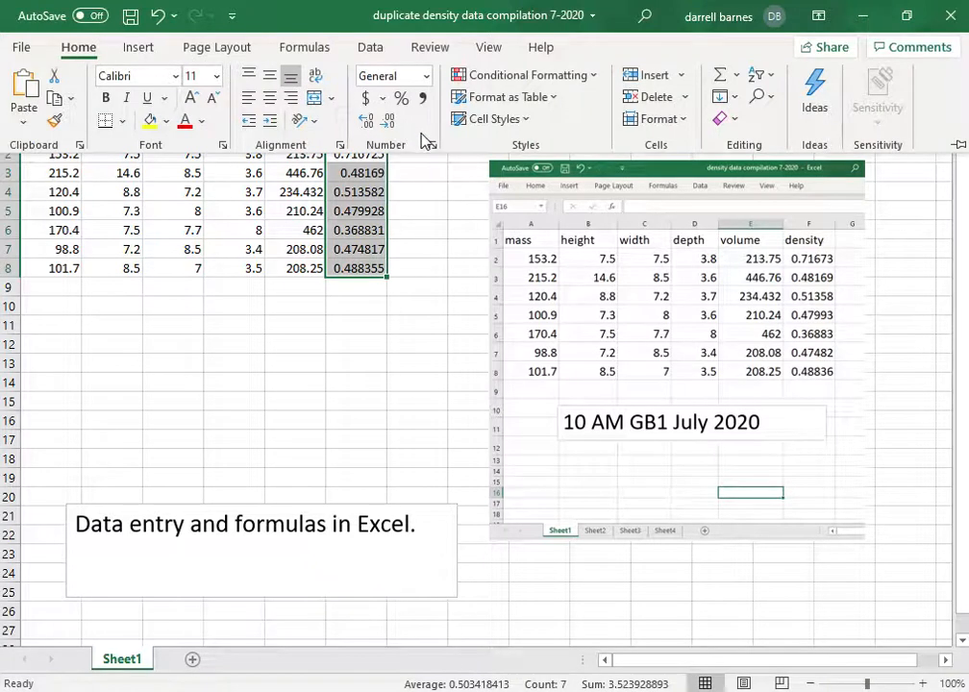
left_click(369, 127)
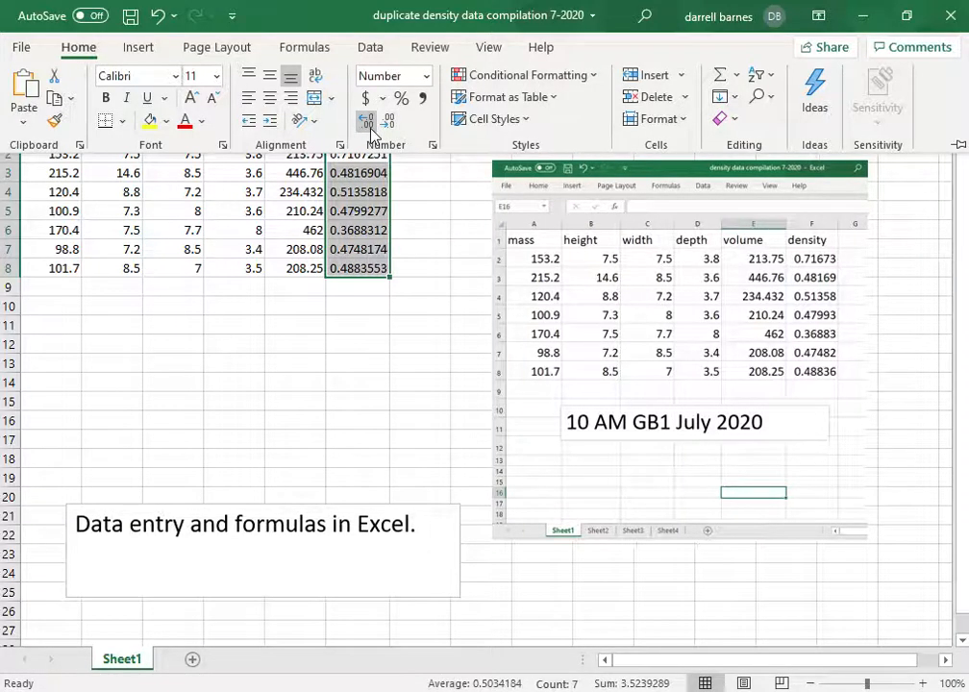
left_click(390, 125)
left_click(390, 125)
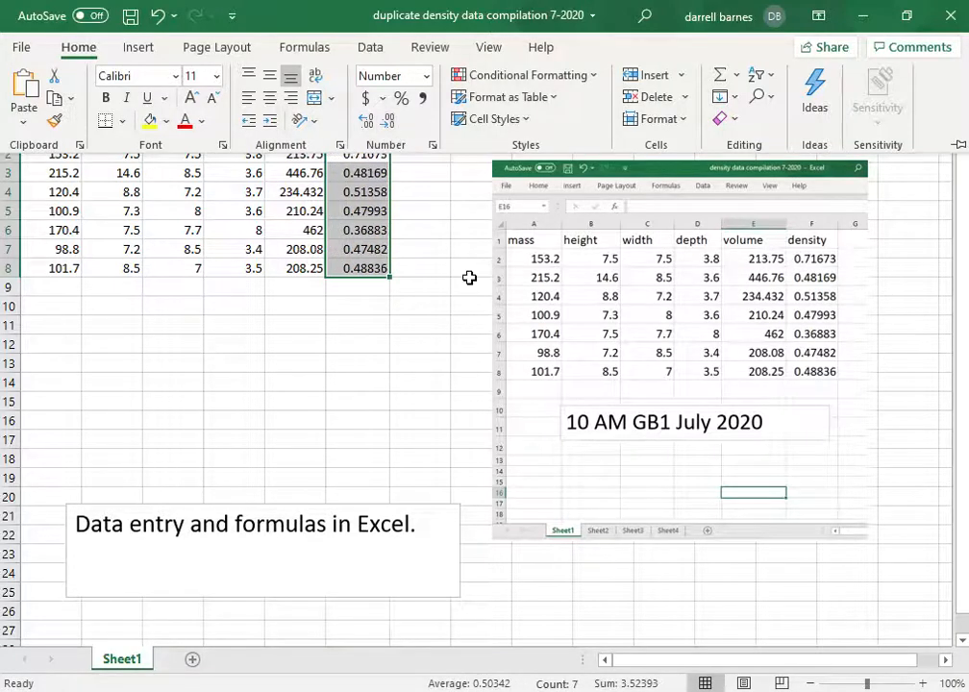
left_click(457, 332)
left_click(457, 332)
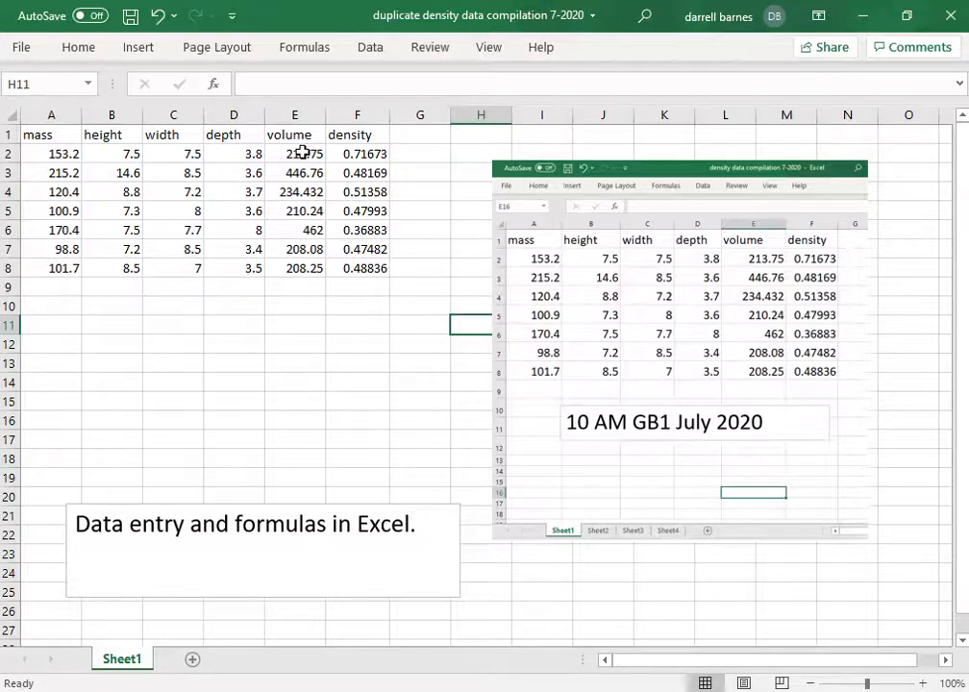
left_click(302, 154)
left_click(355, 156)
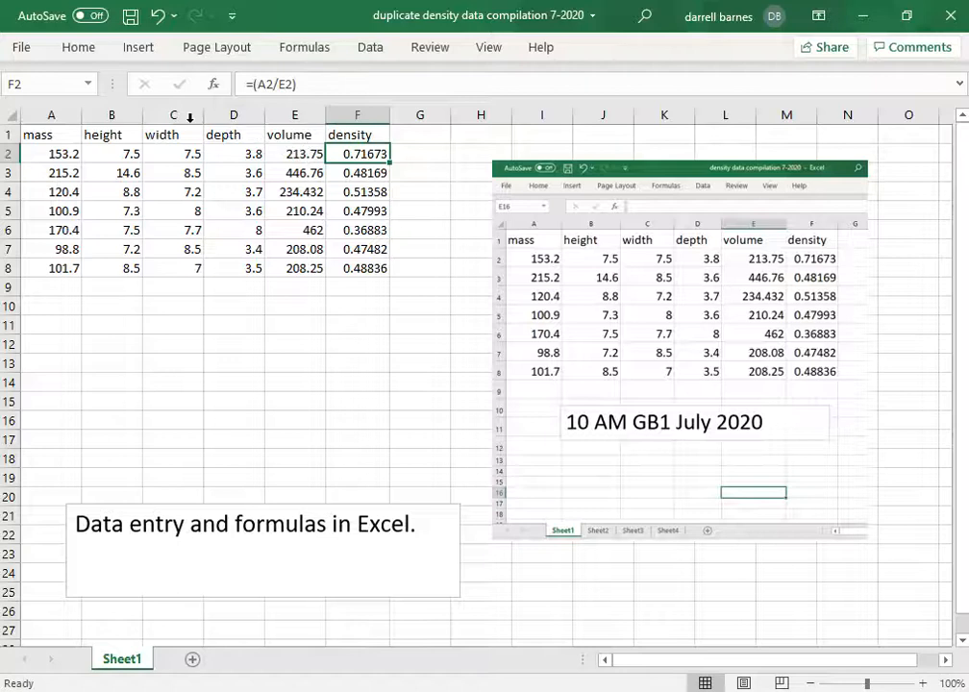
left_click(79, 48)
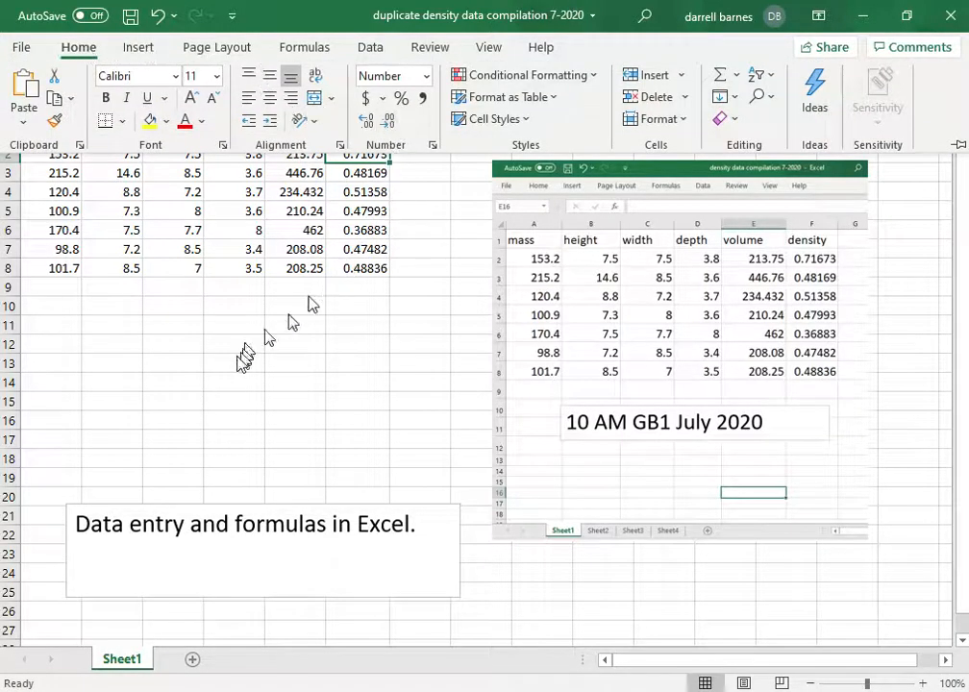
left_click(348, 311)
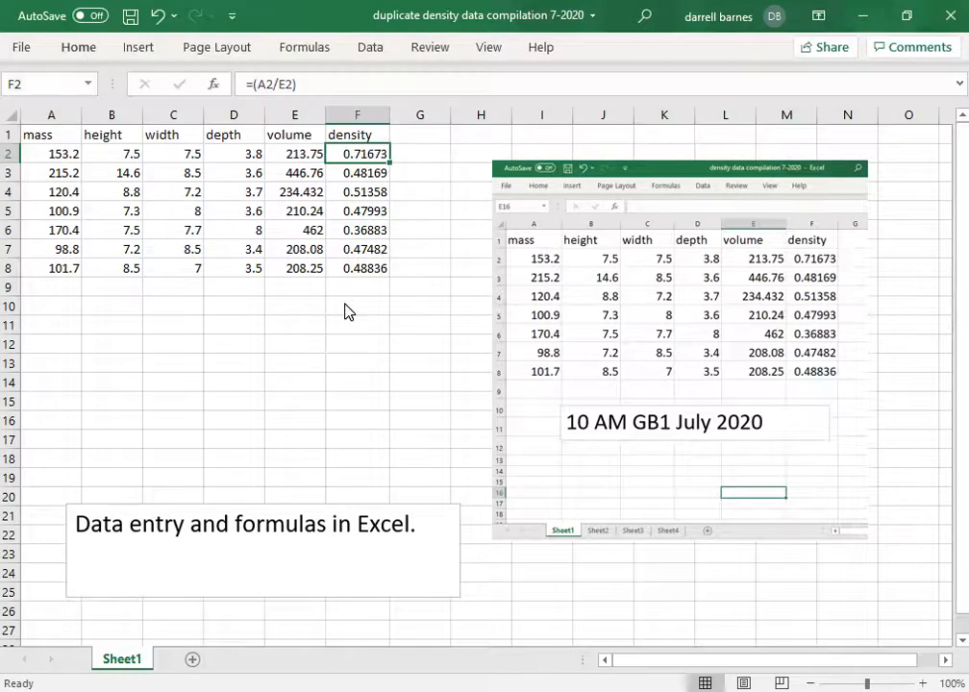